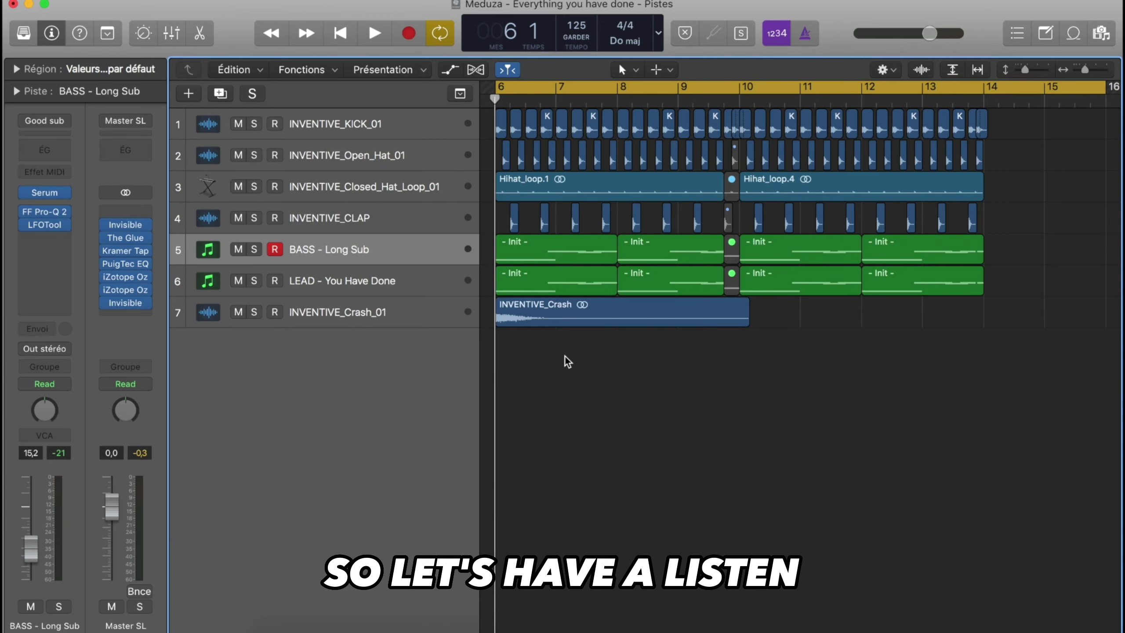
# Step: Play the drop, then solo the LEAD - You Have Done track and view its notes in the Piano Roll
pyautogui.press('space')
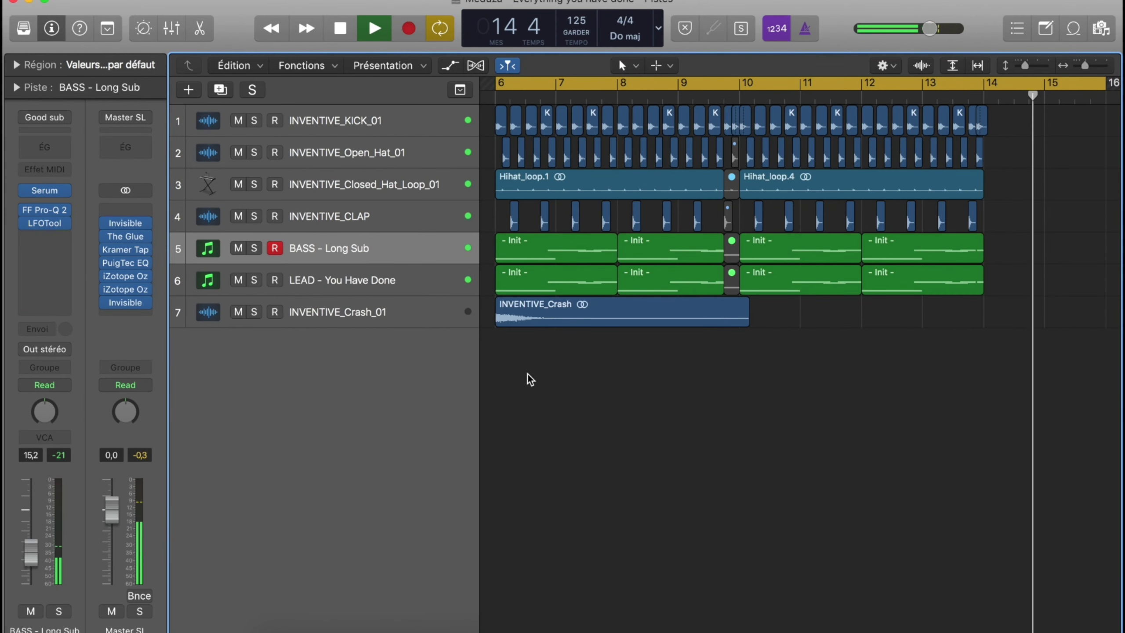
pyautogui.press('space')
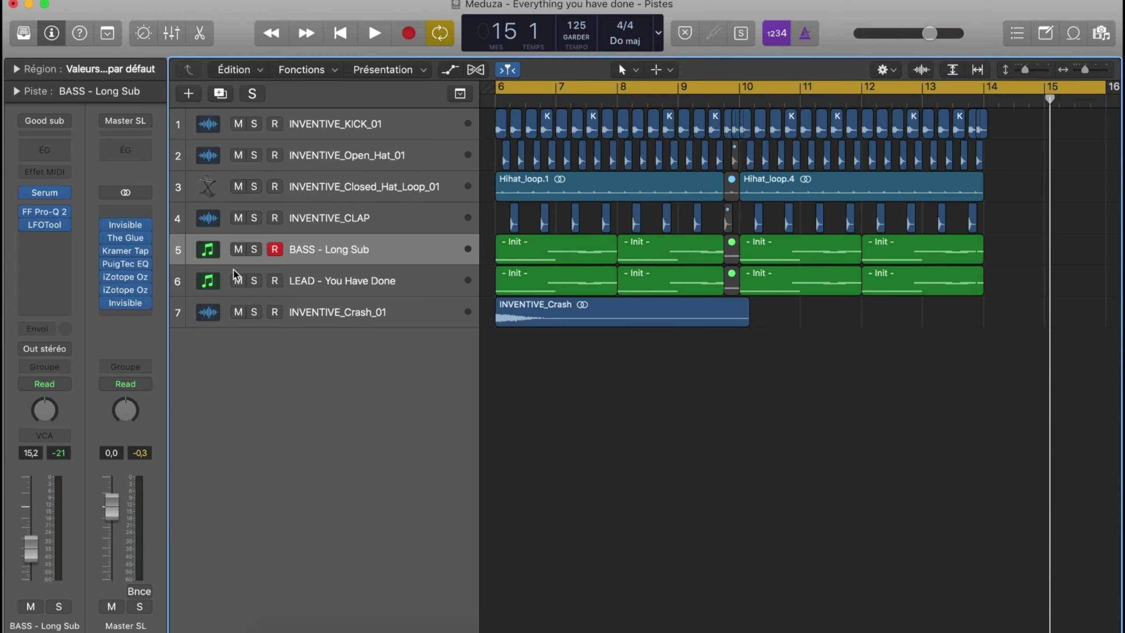
pyautogui.click(247, 278)
pyautogui.doubleClick(526, 281)
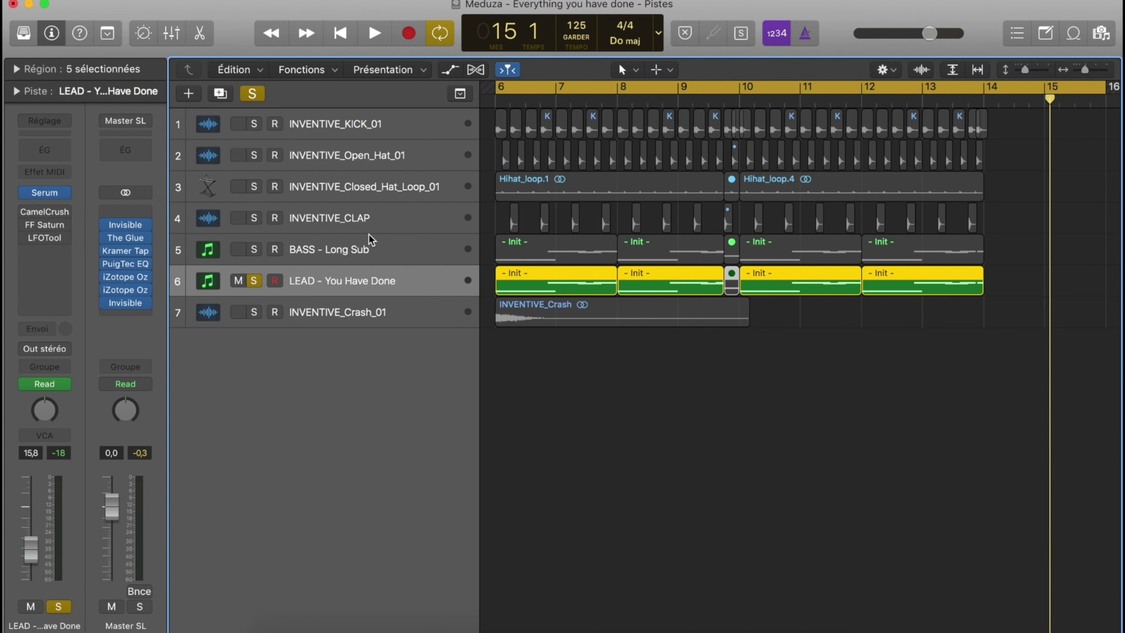
# Step: Play the soloed lead and show its CamelCrusher insert on the British Clean patch
pyautogui.press('space')
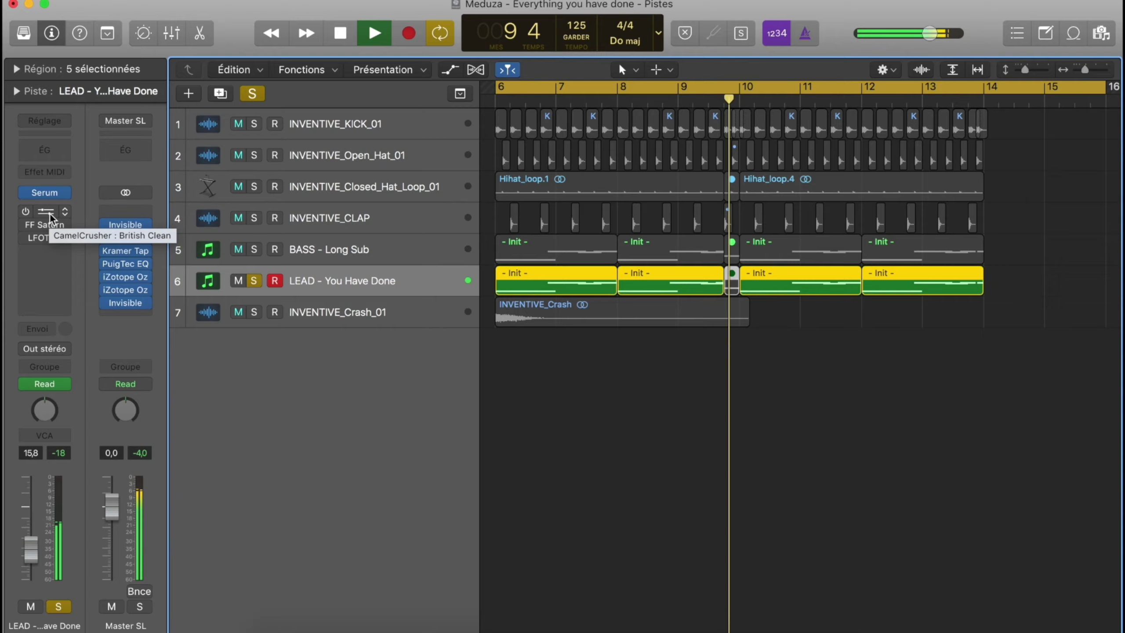
pyautogui.click(49, 212)
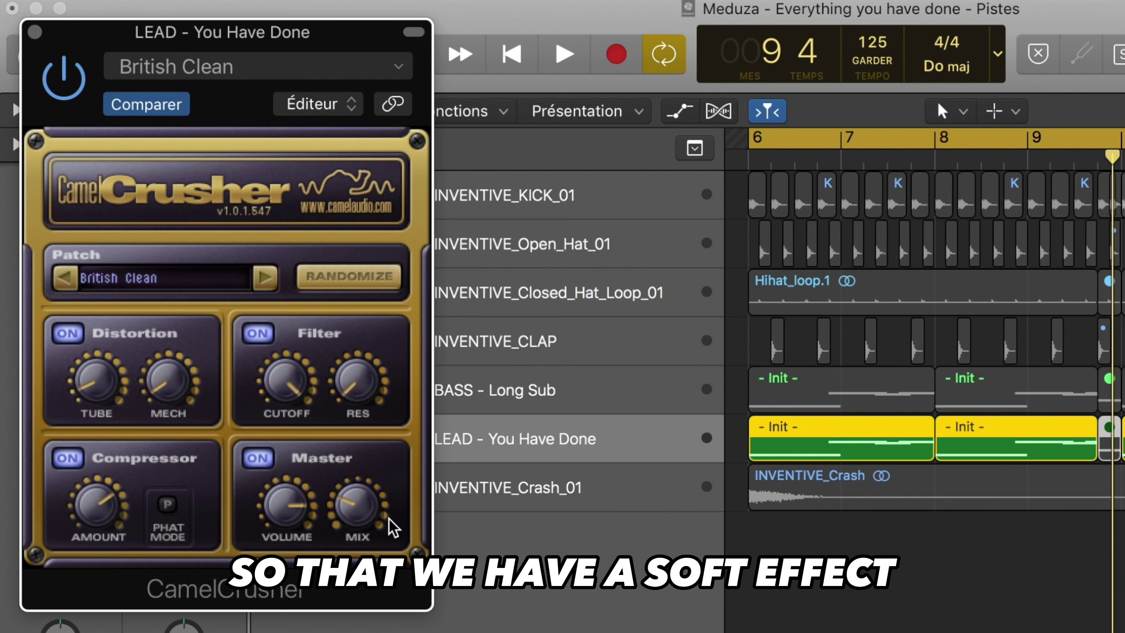
# Step: Replace CamelCrusher with the lead's FF Saturn window (Magic Mastering bM), moved off the track list
pyautogui.click(35, 33)
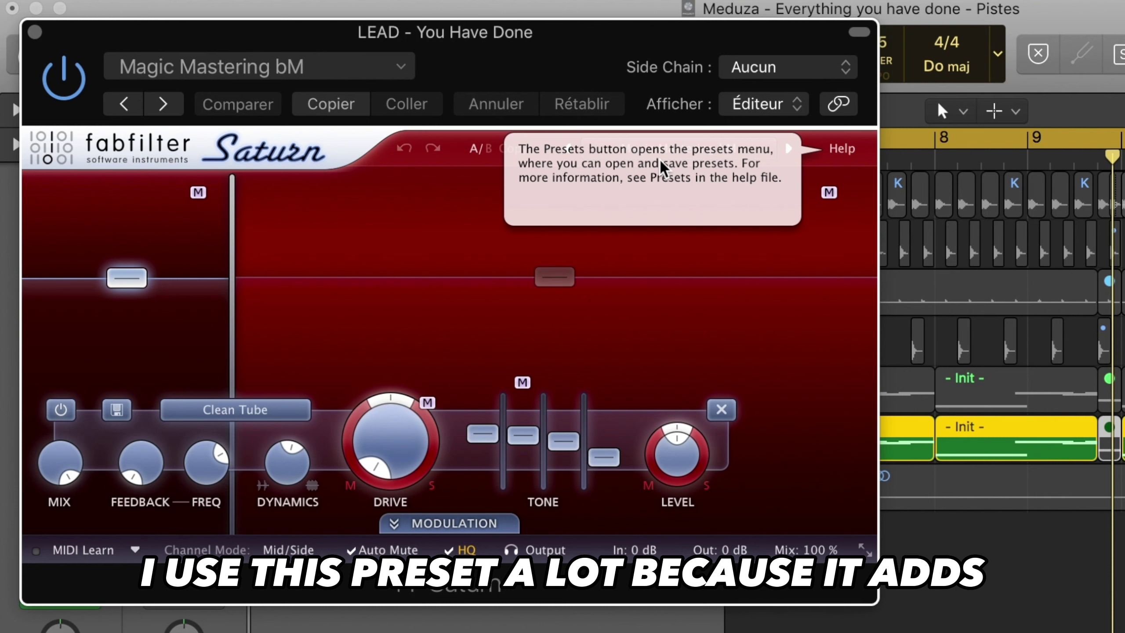
pyautogui.moveTo(495, 144)
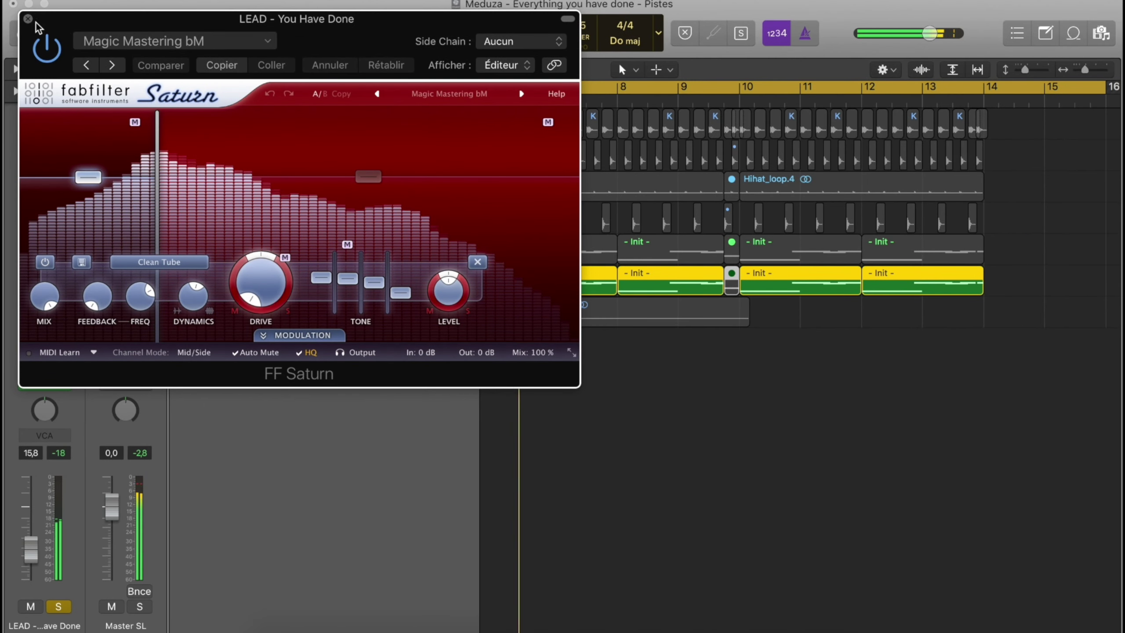
pyautogui.moveTo(52, 20); pyautogui.dragTo(203, 52)
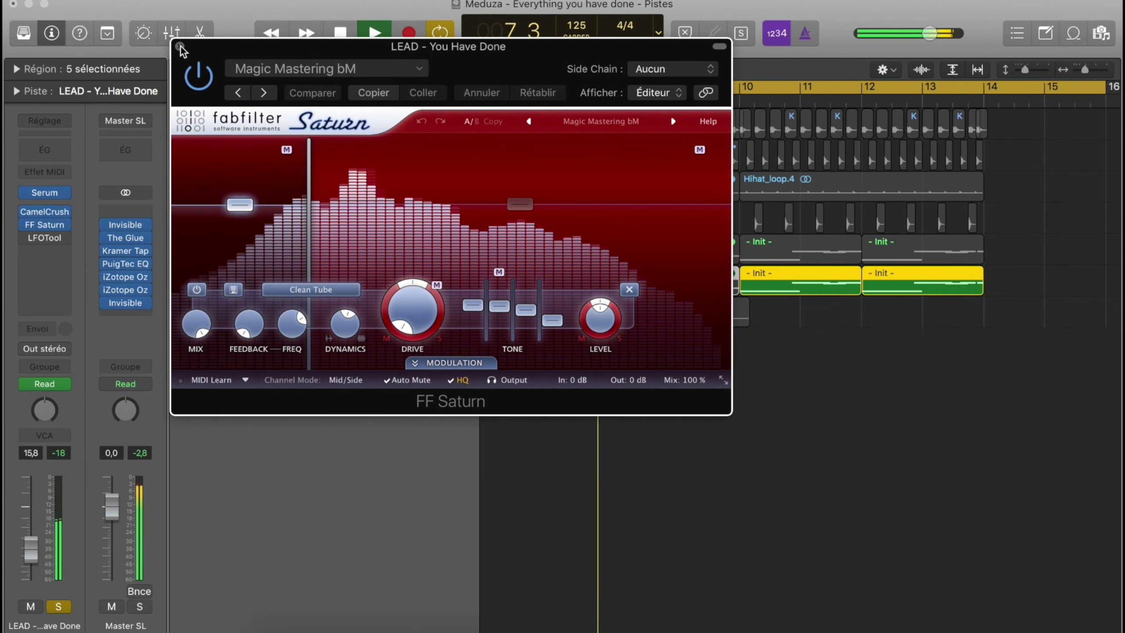
# Step: Re-enable the lead's CamelCrusher and audition its LFOTool SideChain pumping, closing FF Saturn and LFOTool
pyautogui.click(181, 46)
pyautogui.moveTo(44, 225)
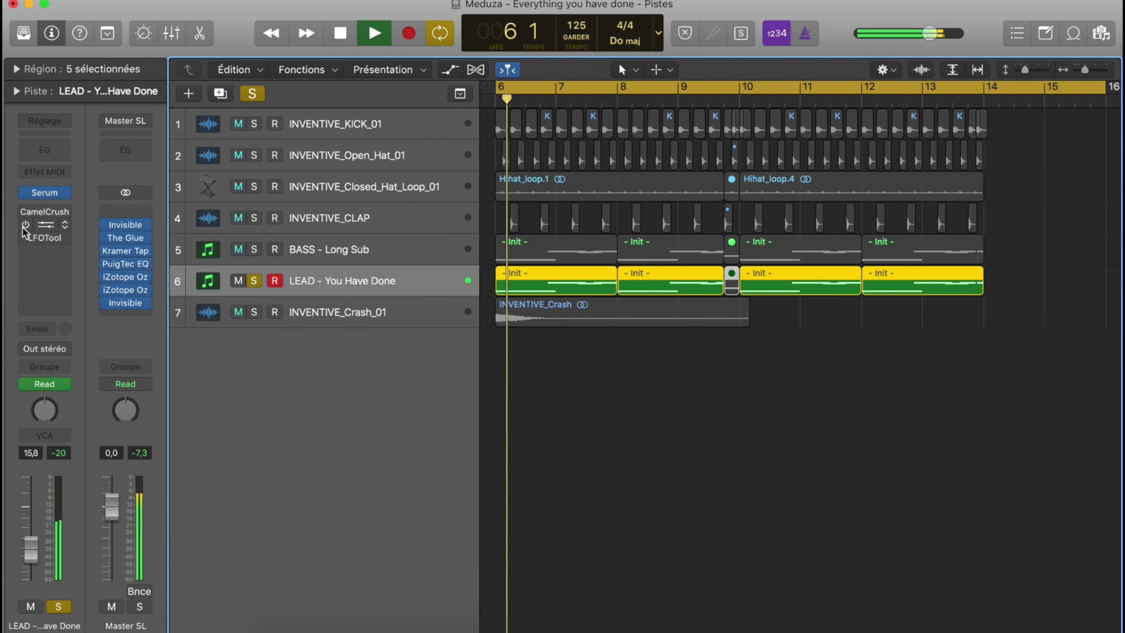
pyautogui.click(23, 212)
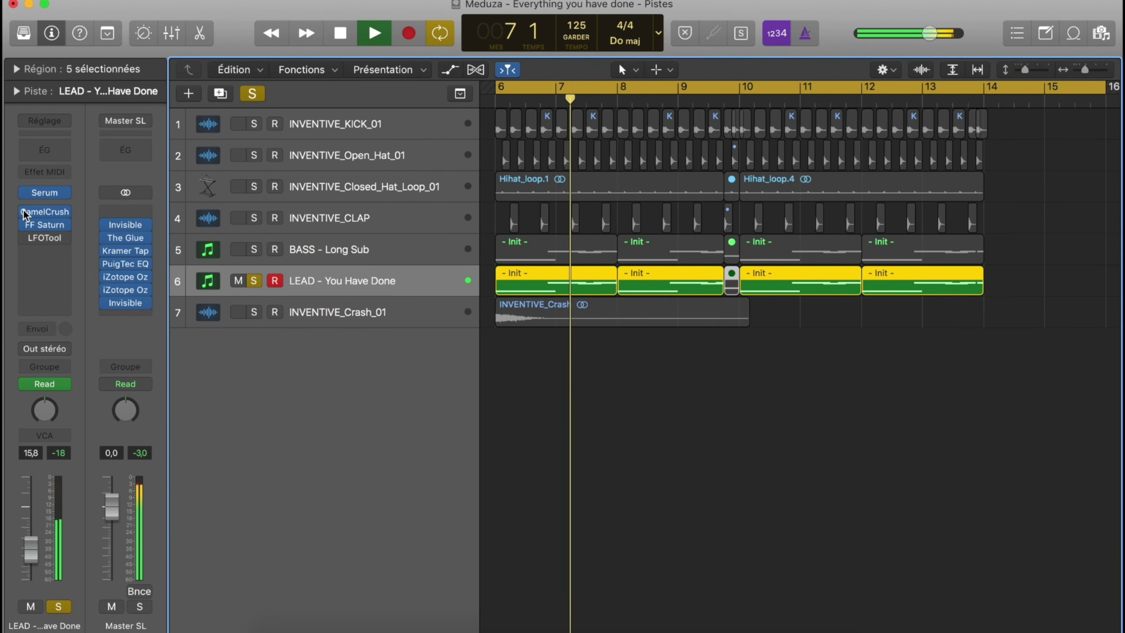
pyautogui.press('space')
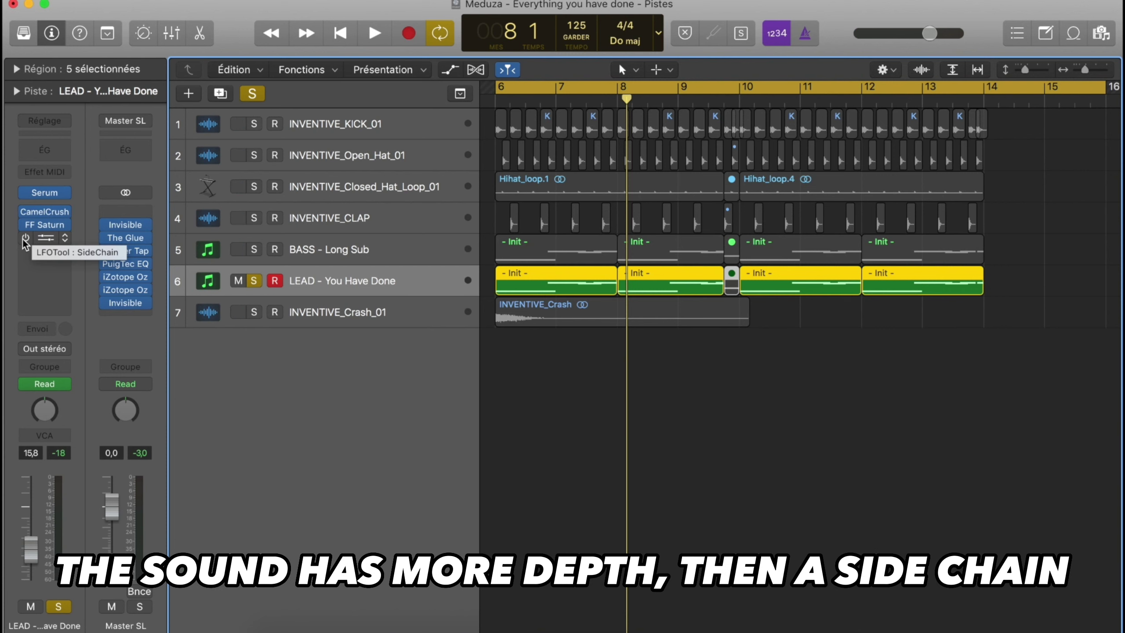
pyautogui.click(39, 238)
pyautogui.press('space')
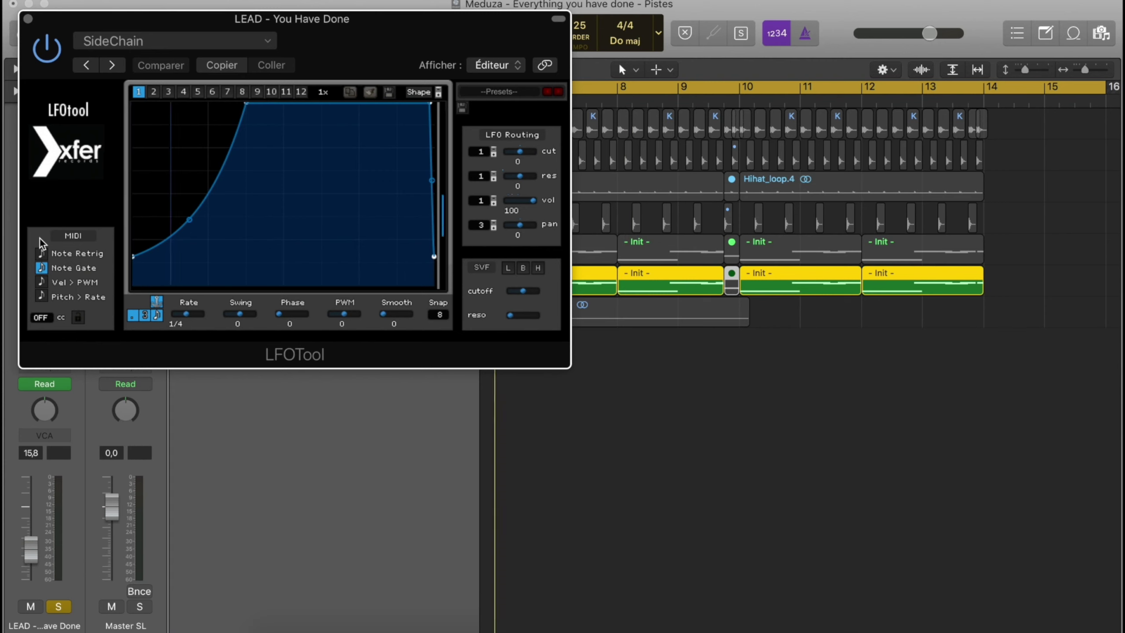
pyautogui.click(27, 18)
# Step: Solo BASS - Long Sub instead of the lead and check its FF Pro-Q 2 and LFOTool settings
pyautogui.click(254, 249)
pyautogui.click(254, 281)
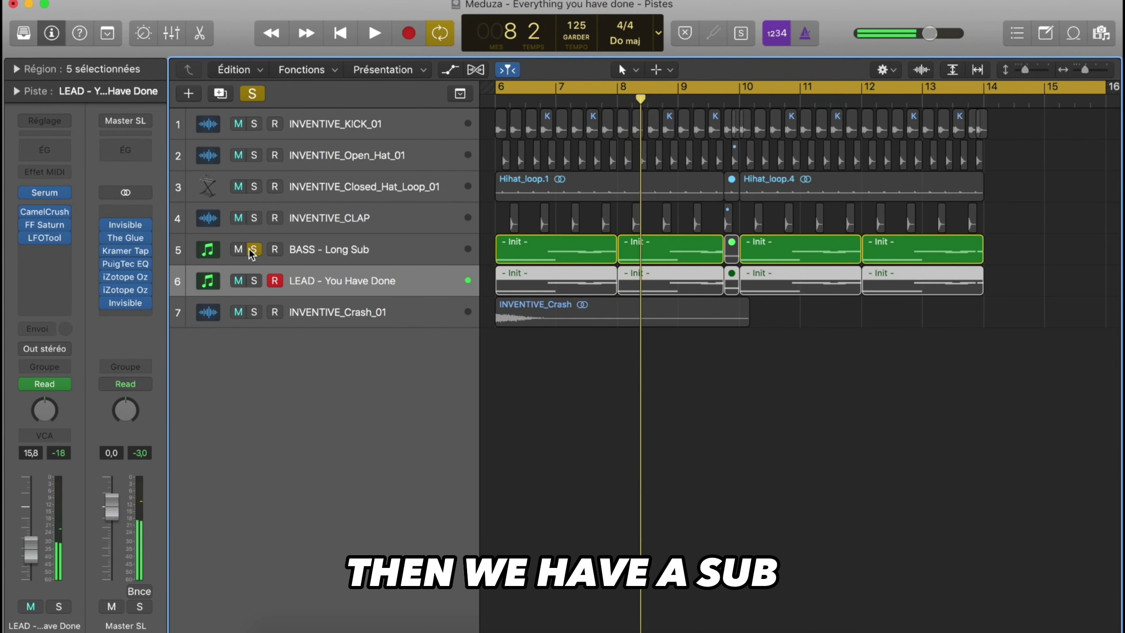
pyautogui.click(376, 249)
pyautogui.press('space')
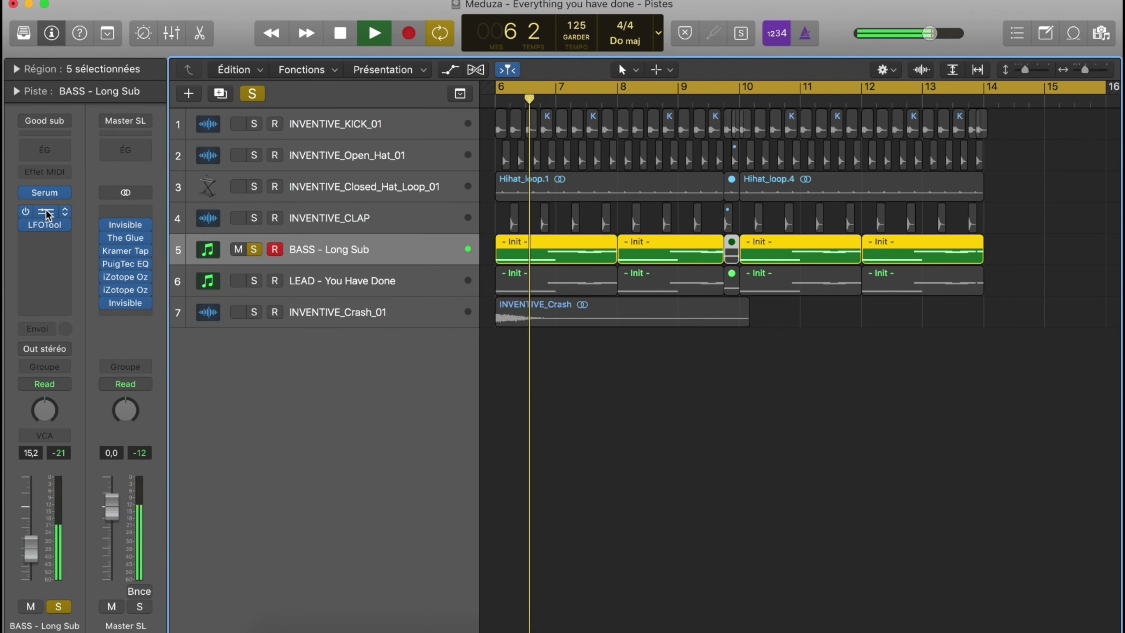
pyautogui.click(45, 211)
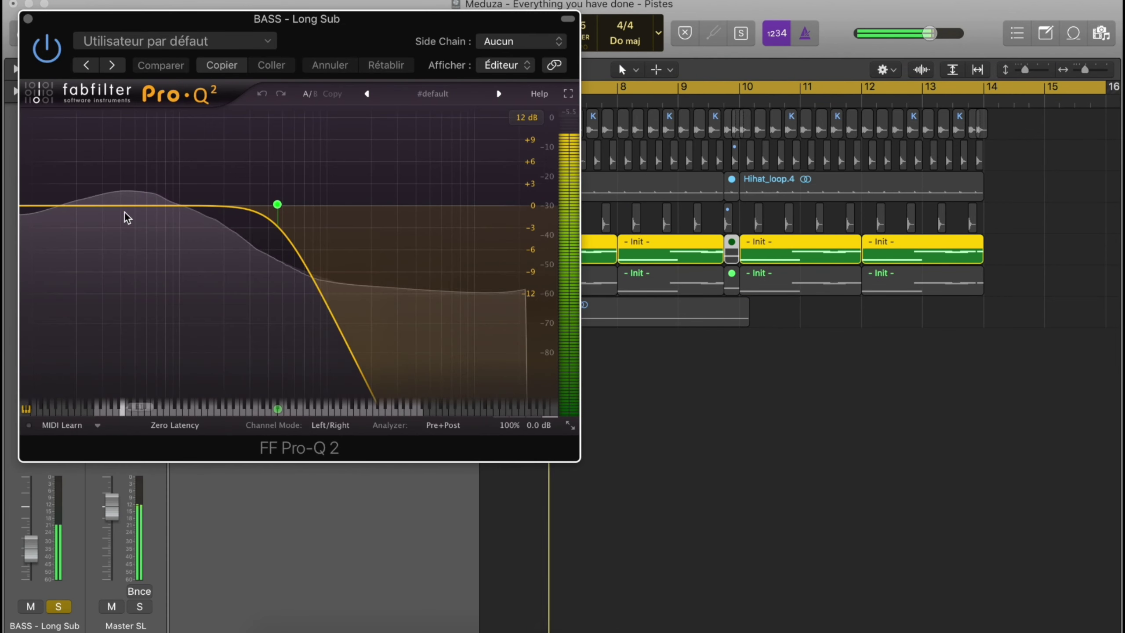
pyautogui.click(28, 19)
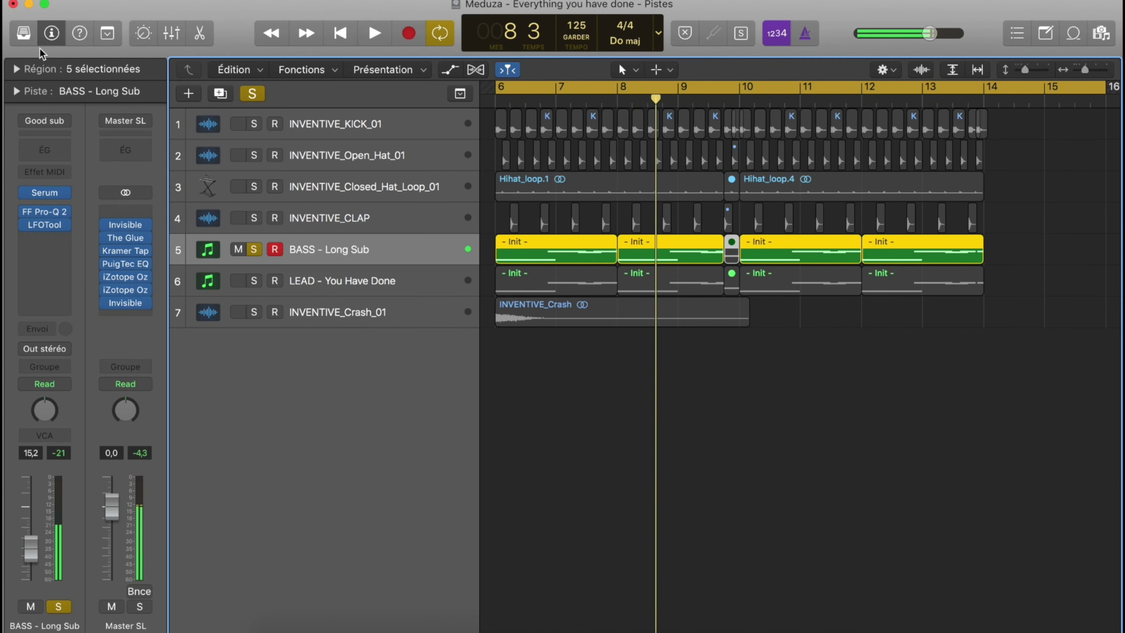
pyautogui.click(35, 224)
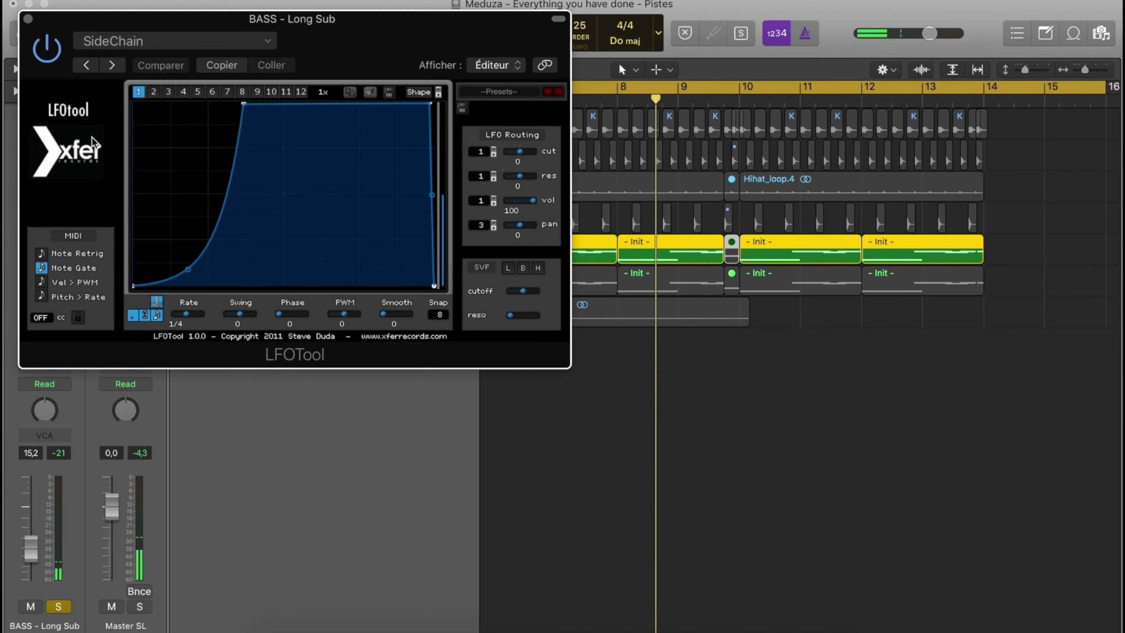
pyautogui.click(29, 19)
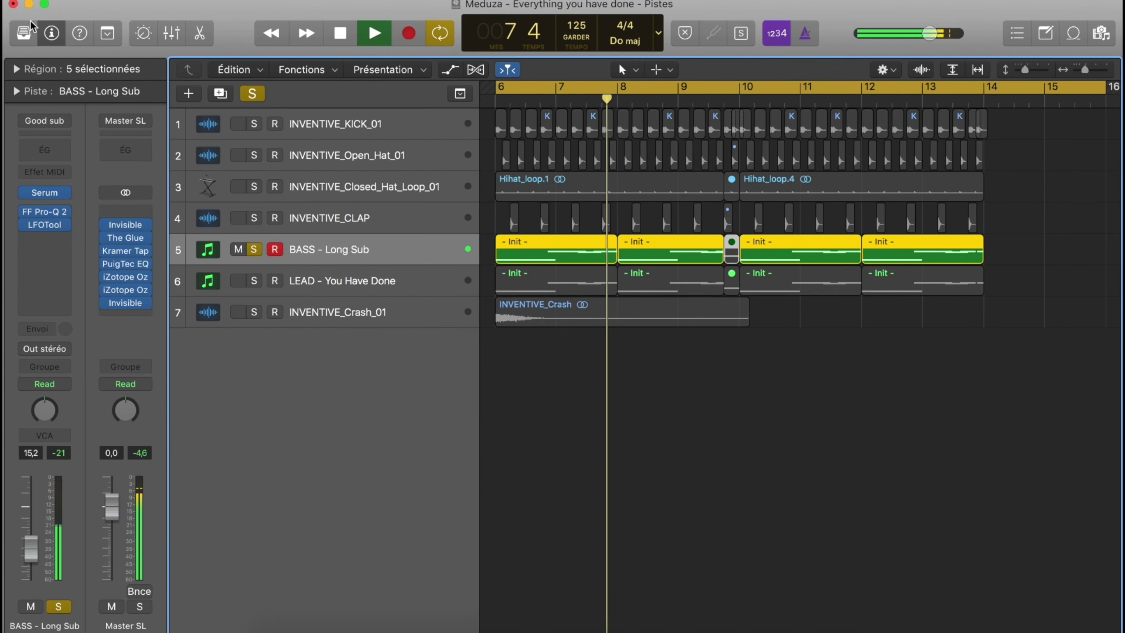
# Step: Add the lead to the solo and play the lead and sub together
pyautogui.click(254, 281)
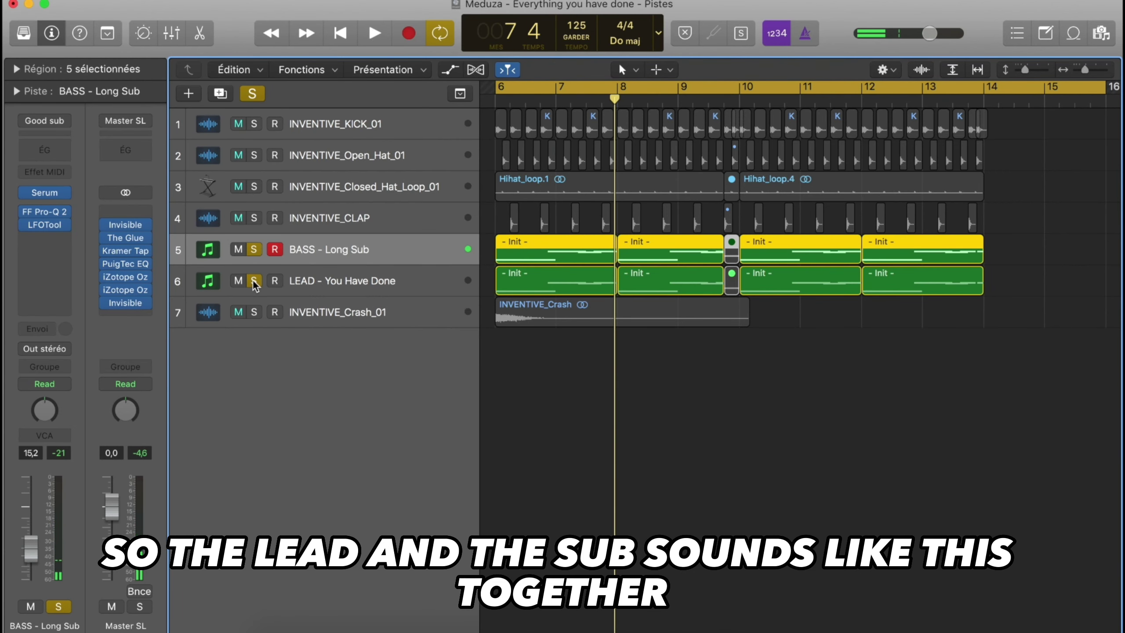
pyautogui.press('space')
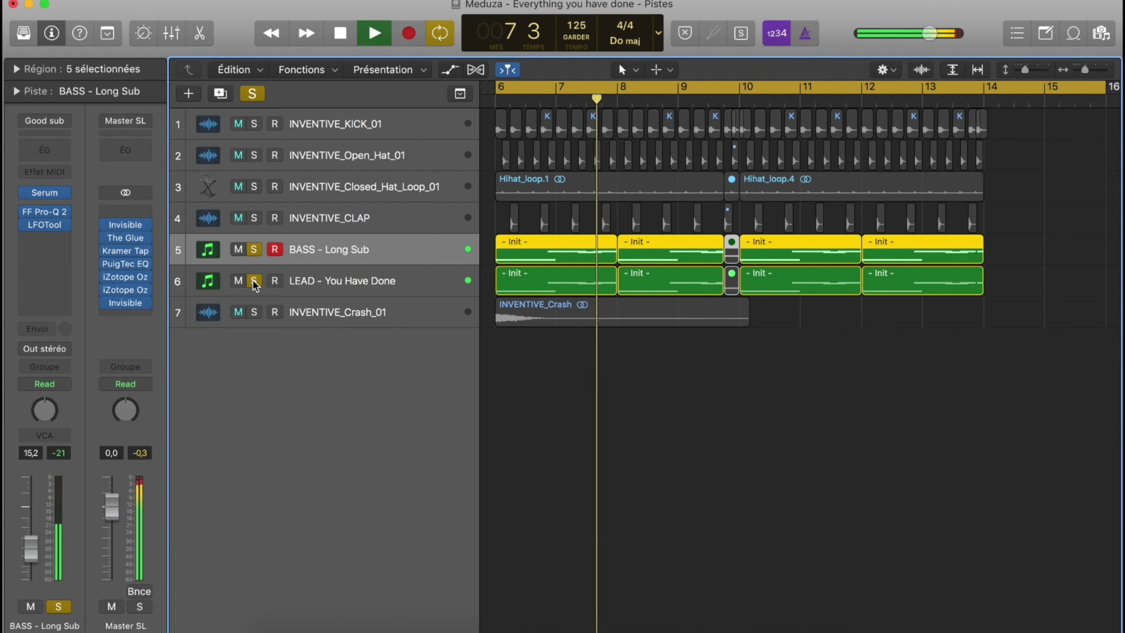
pyautogui.press('space')
# Step: Clear the lead and bass solos, then audition the kick and open hat tracks alone
pyautogui.click(255, 280)
pyautogui.click(254, 250)
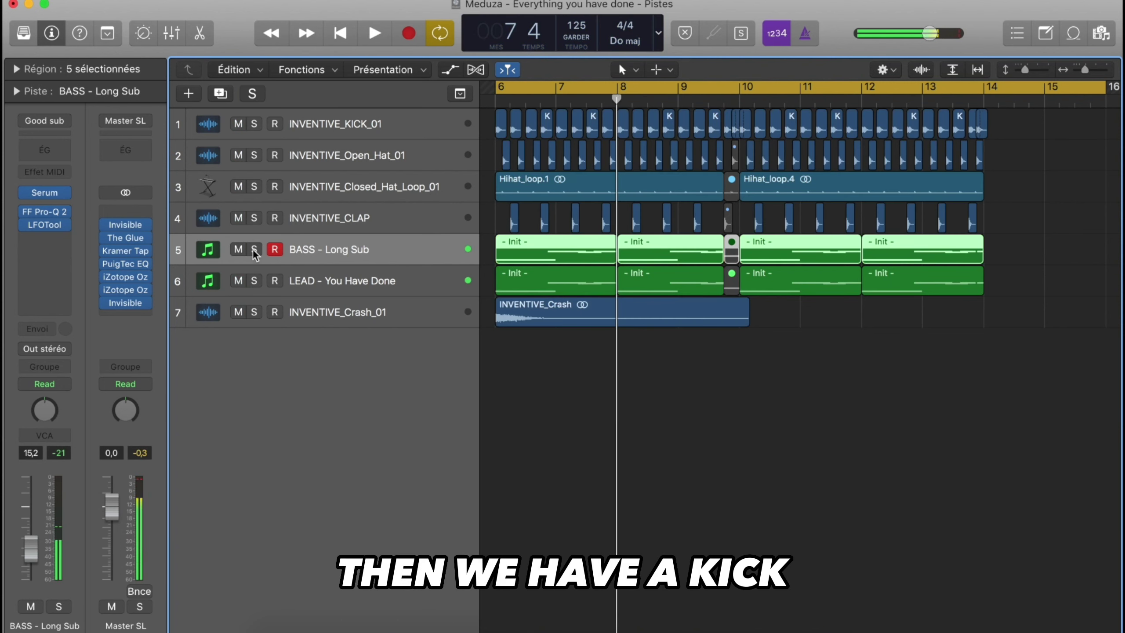
pyautogui.click(254, 124)
pyautogui.press('space')
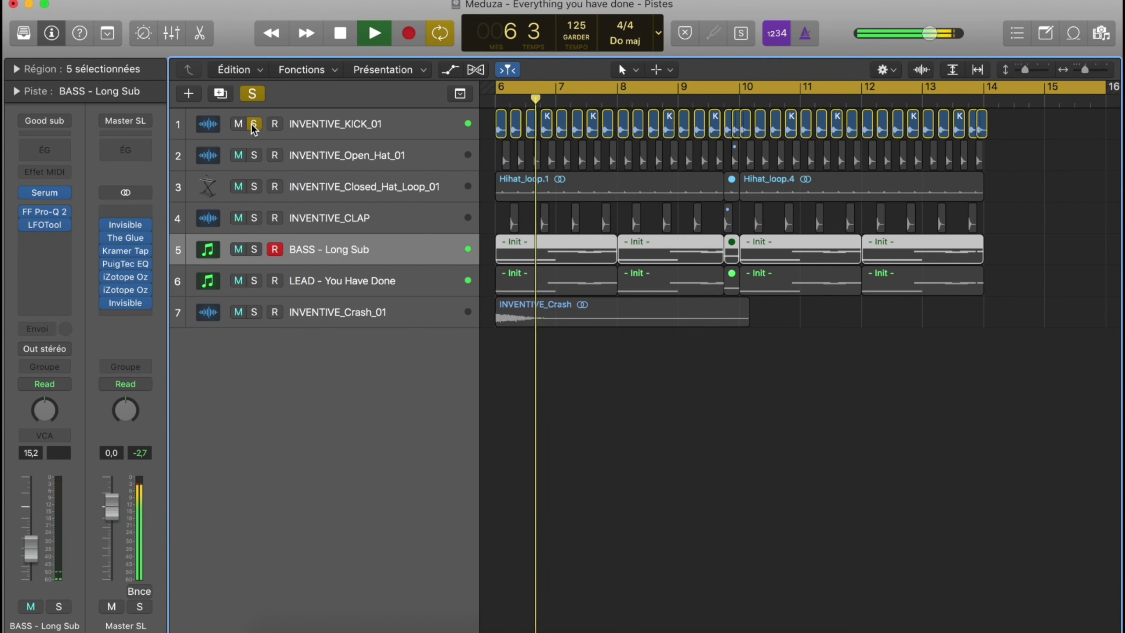
pyautogui.press('space')
pyautogui.click(254, 156)
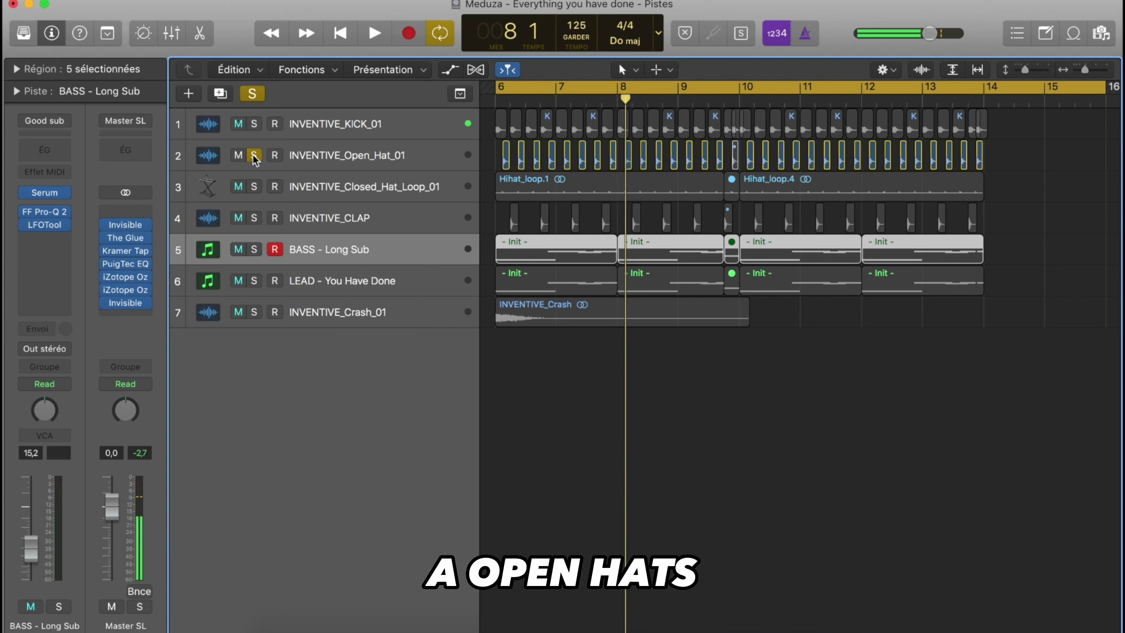
pyautogui.press('space')
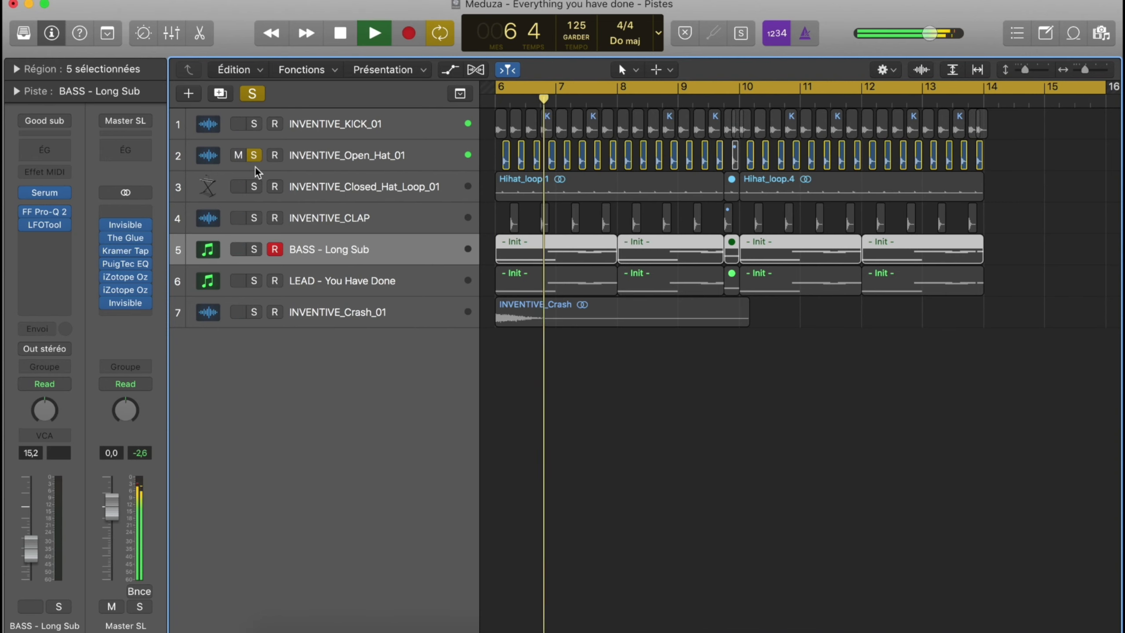
pyautogui.press('space')
# Step: Audition the closed hat loop, clap and crash tracks each on their own
pyautogui.click(257, 188)
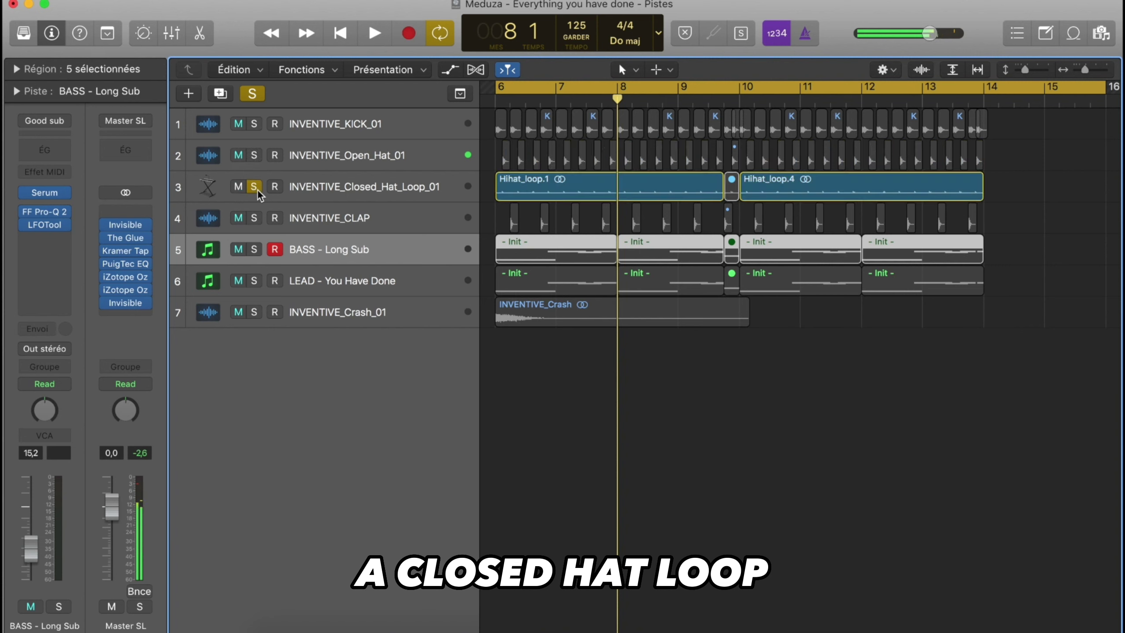
pyautogui.press('space')
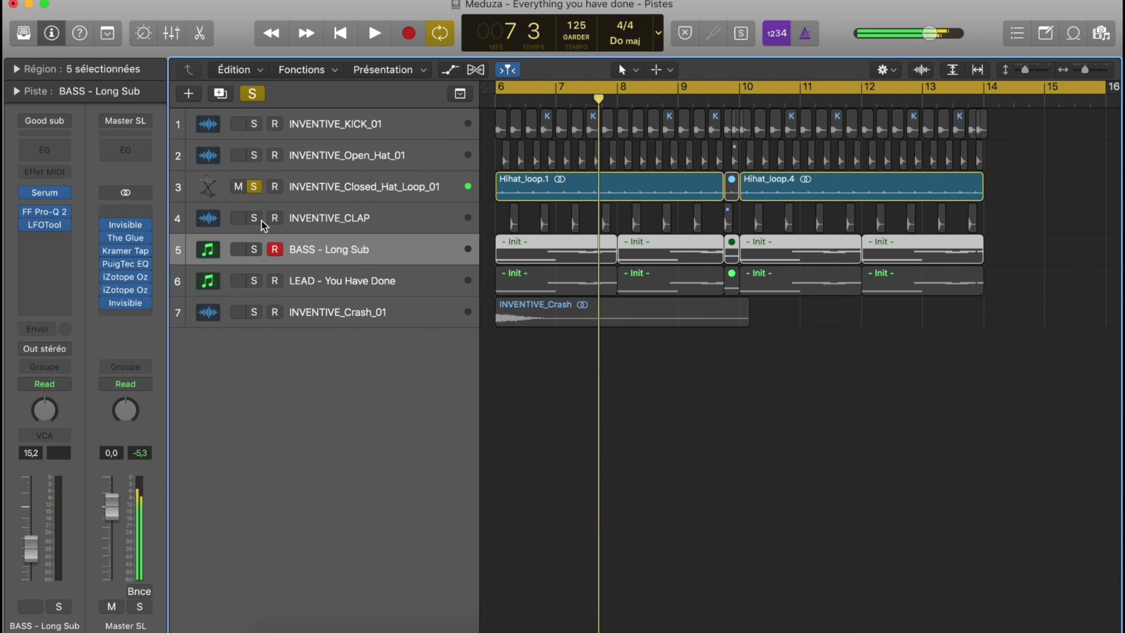
pyautogui.press('space')
pyautogui.click(254, 217)
pyautogui.press('space')
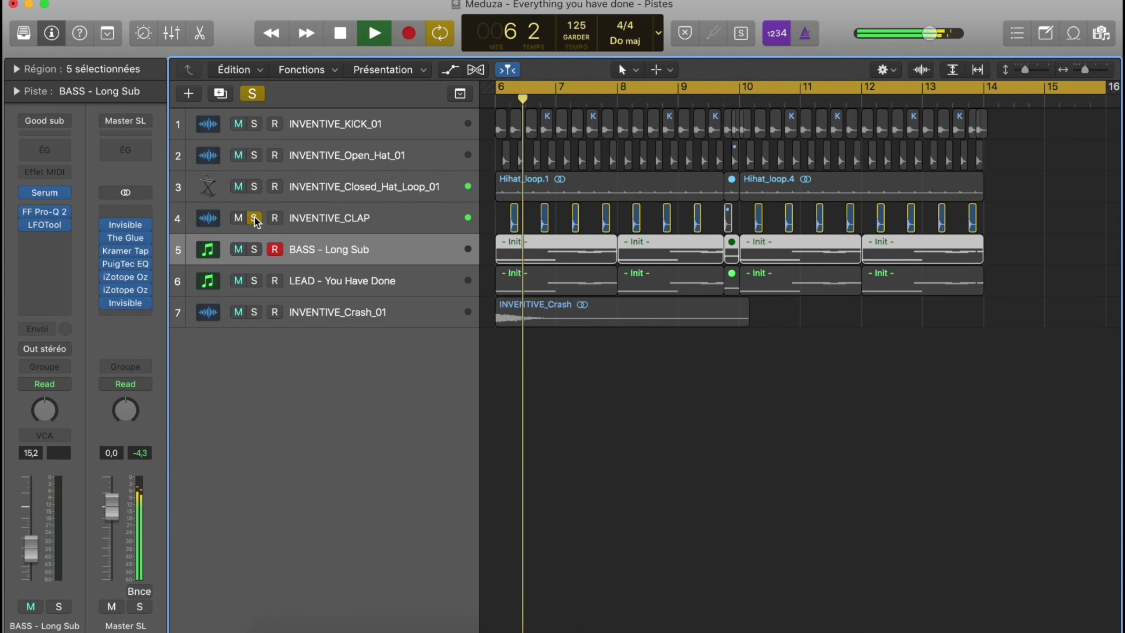
pyautogui.press('space')
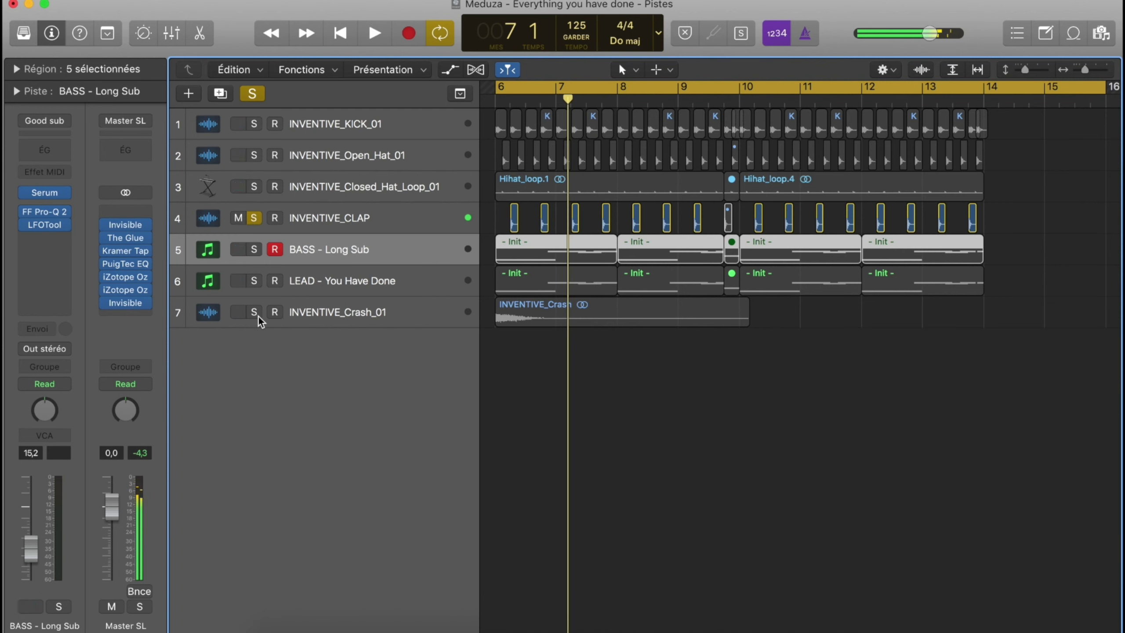
pyautogui.click(254, 312)
pyautogui.press('space')
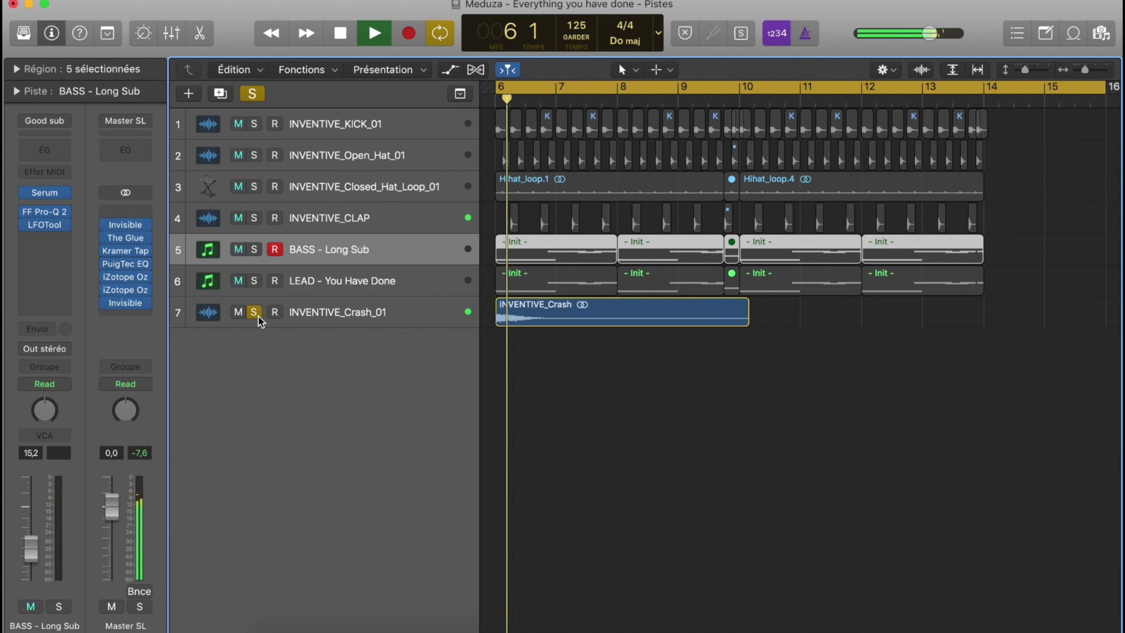
pyautogui.press('space')
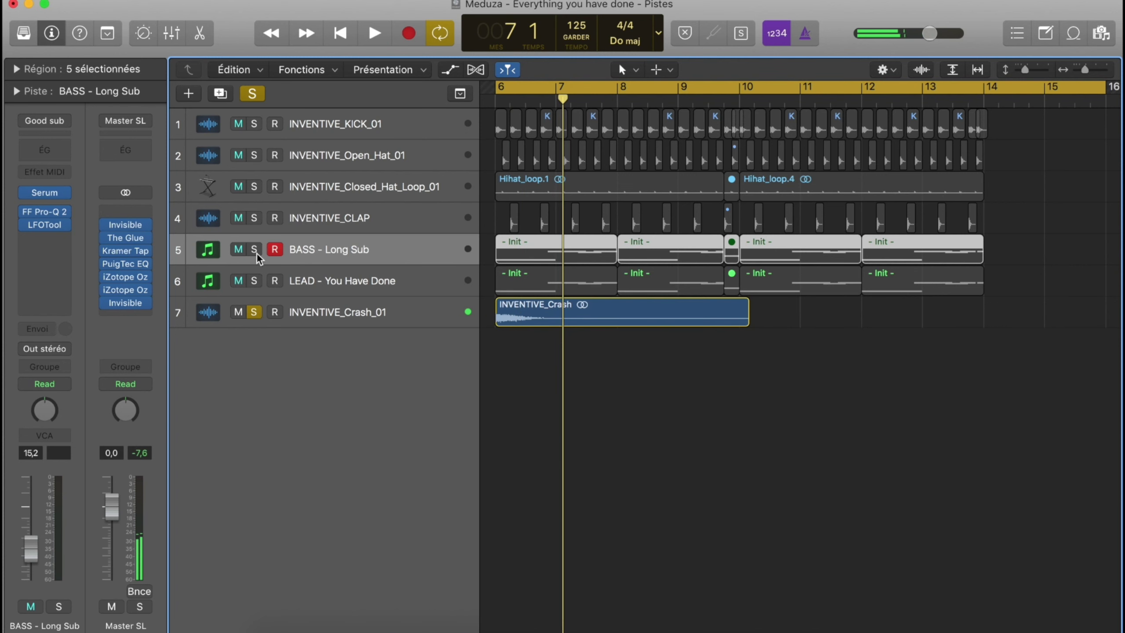
# Step: Play kick, hats, clap and crash soloed together, then unsolo everything and play the seven-track drop
pyautogui.moveTo(254, 217); pyautogui.dragTo(252, 124)
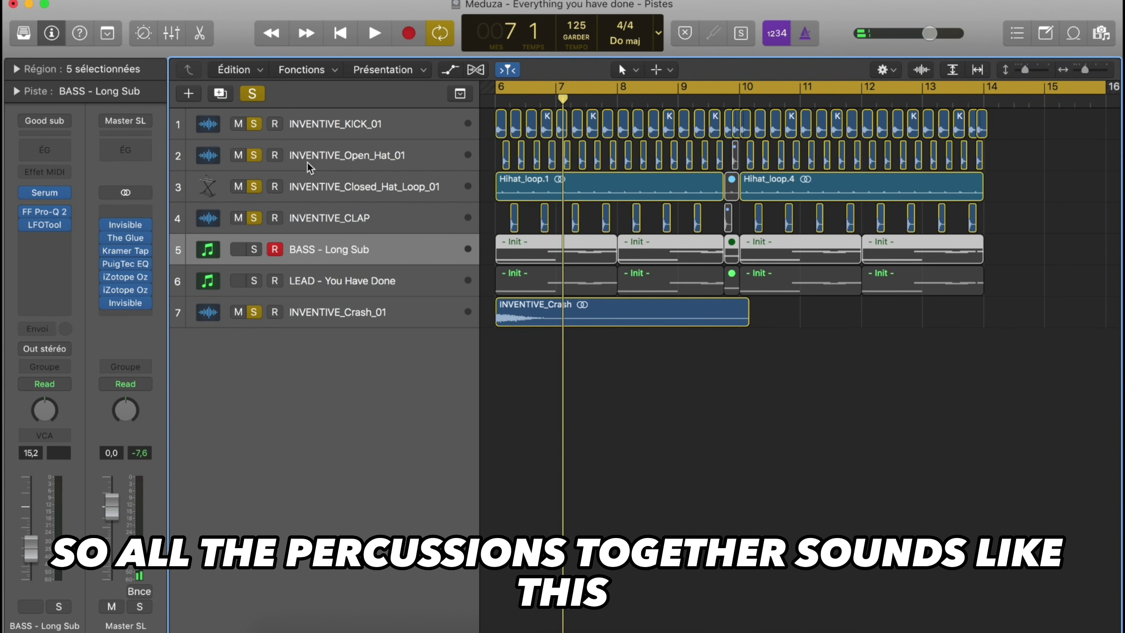
pyautogui.press('space')
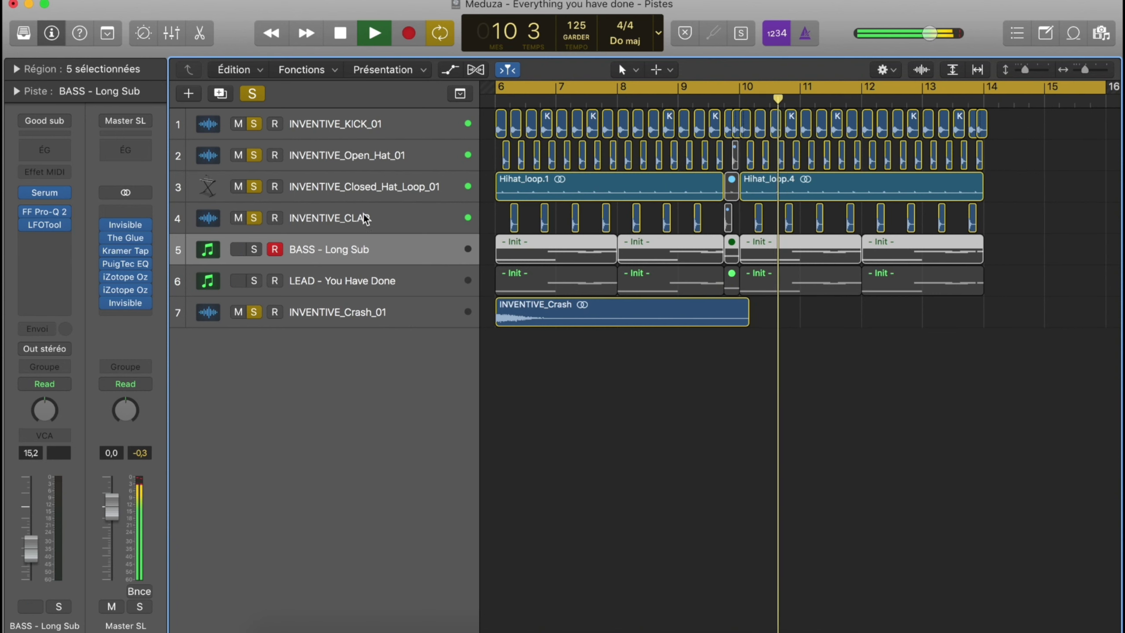
pyautogui.press('space')
pyautogui.moveTo(254, 136); pyautogui.dragTo(294, 345)
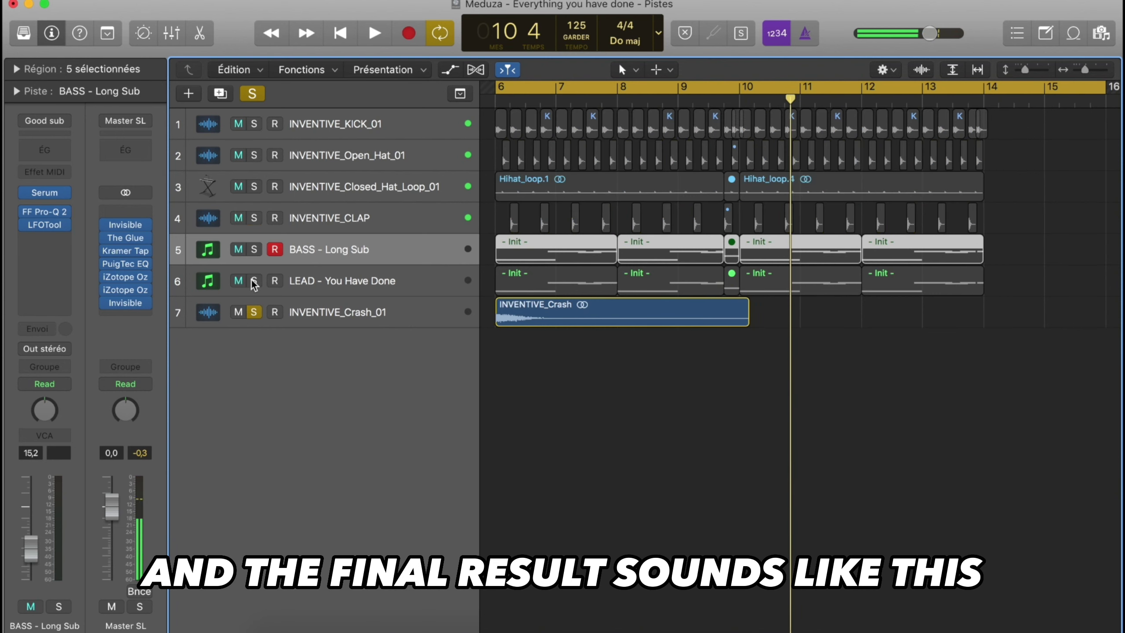
pyautogui.press('space')
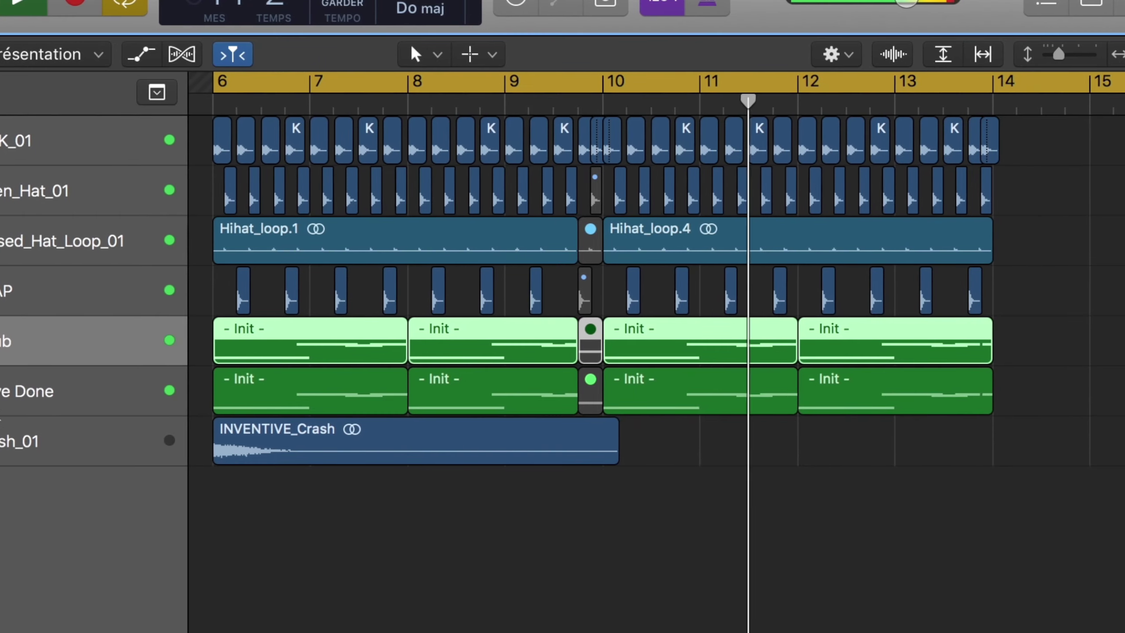
pyautogui.click(45, 389)
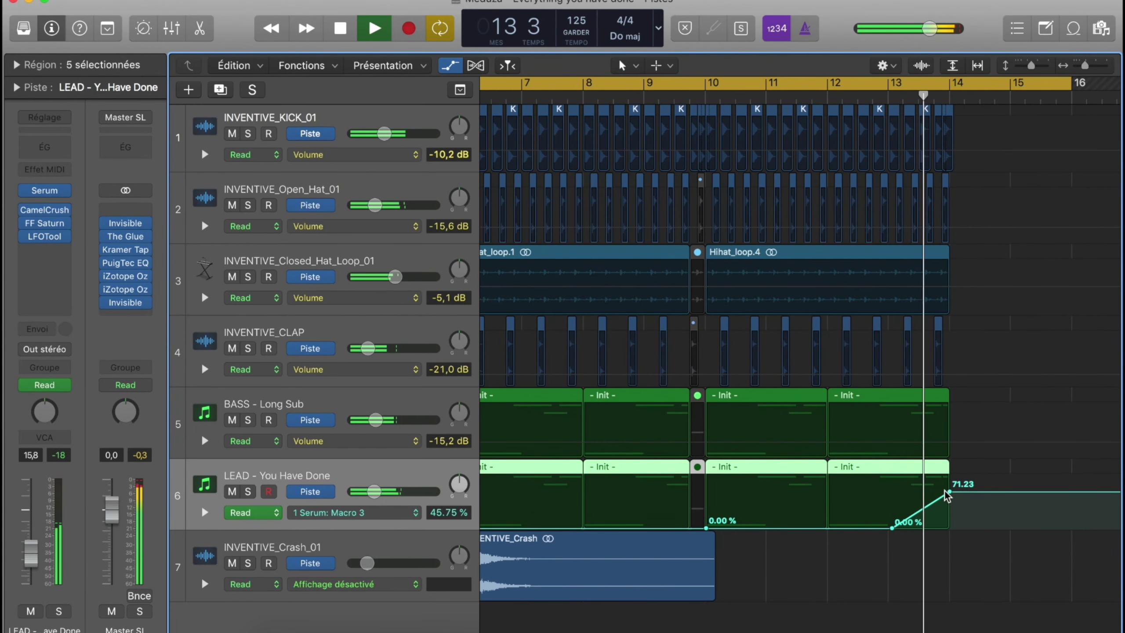
pyautogui.press('a')
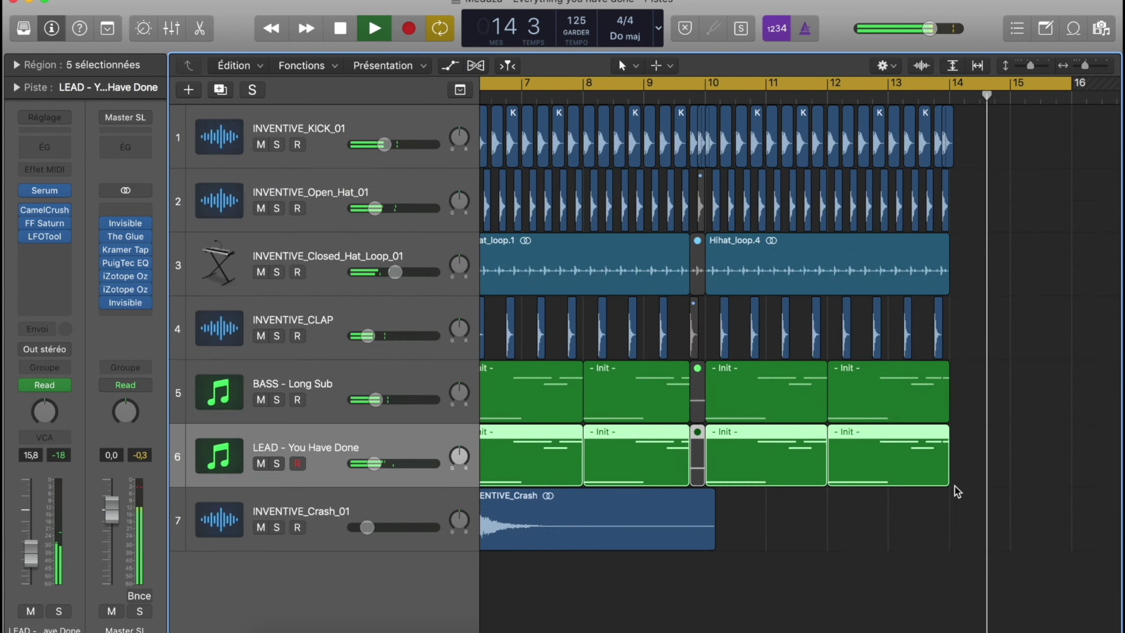